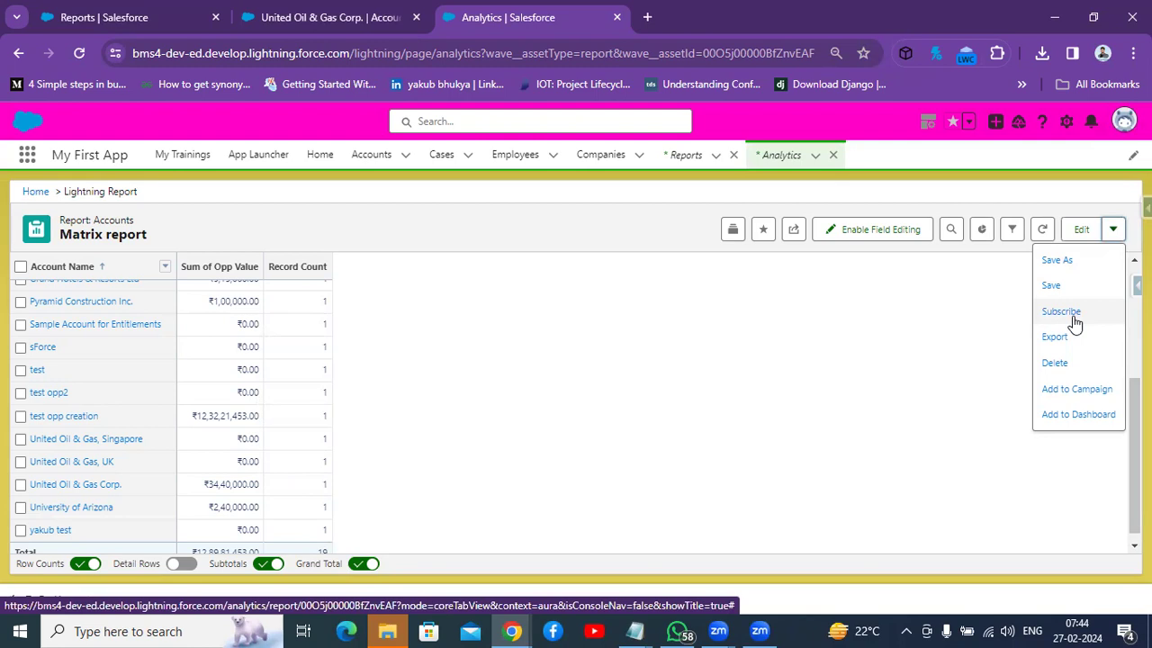
# Open the subscription settings for the Matrix report and schedule it weekly on Sunday only
pyautogui.click(1062, 312)
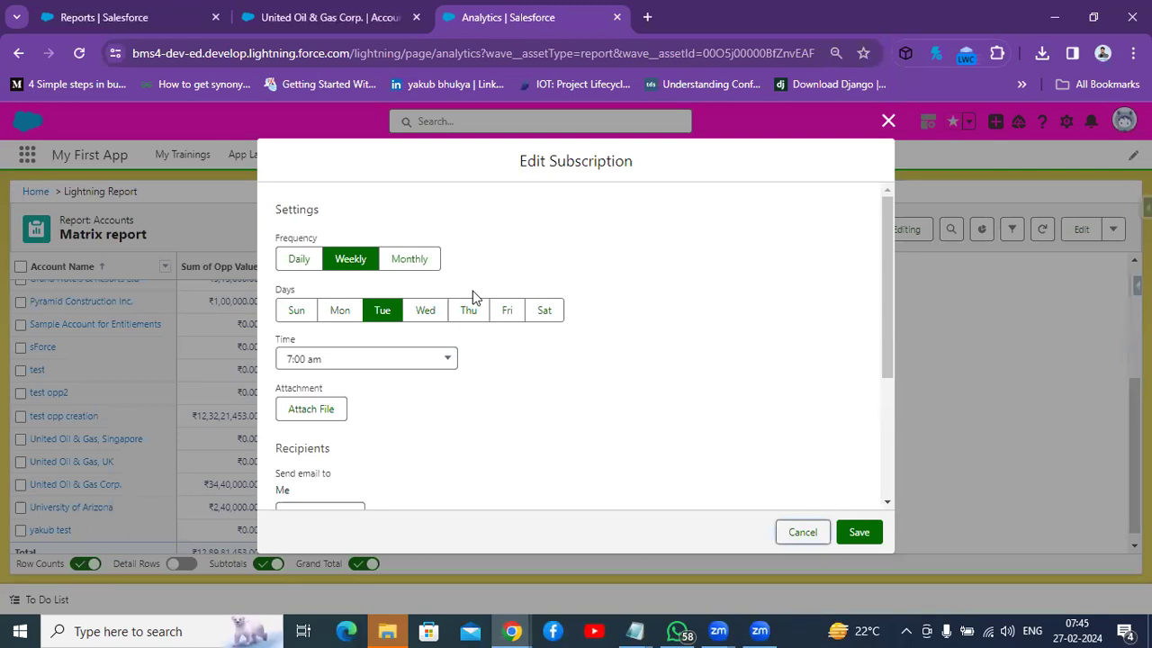
pyautogui.click(298, 267)
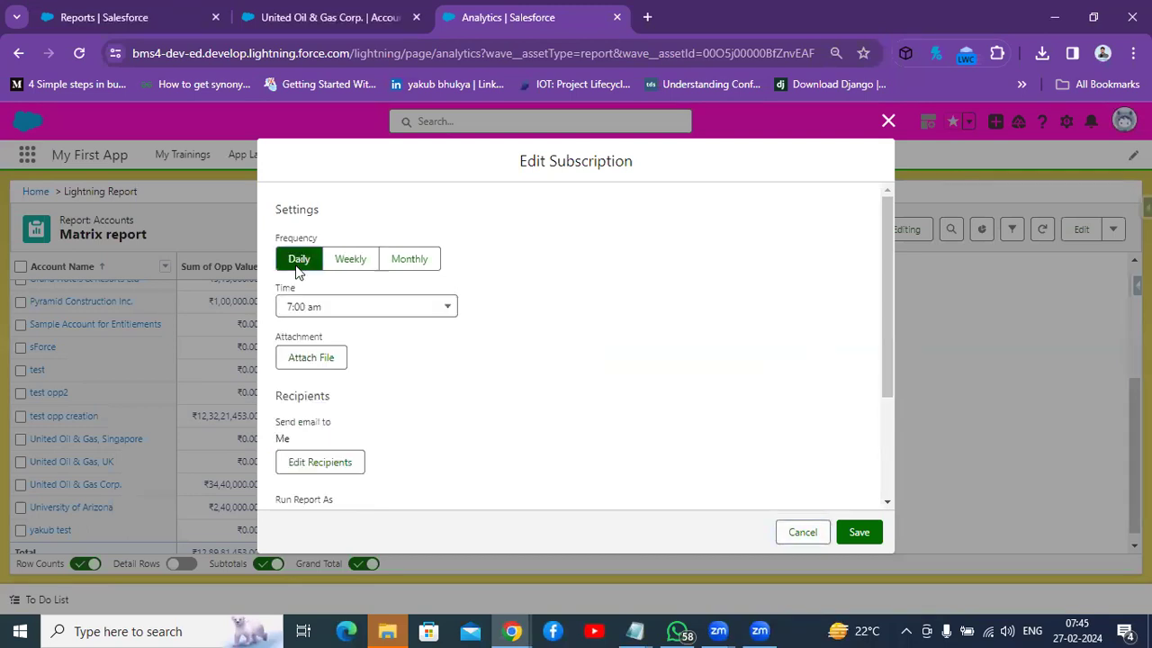
pyautogui.click(354, 260)
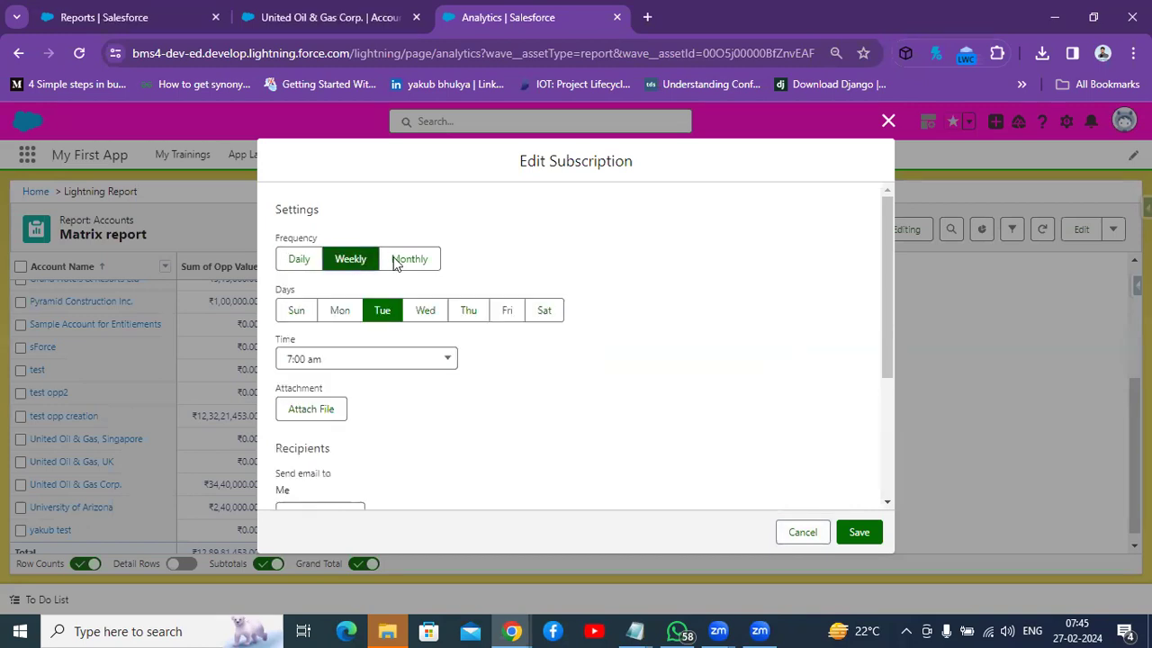
pyautogui.click(410, 260)
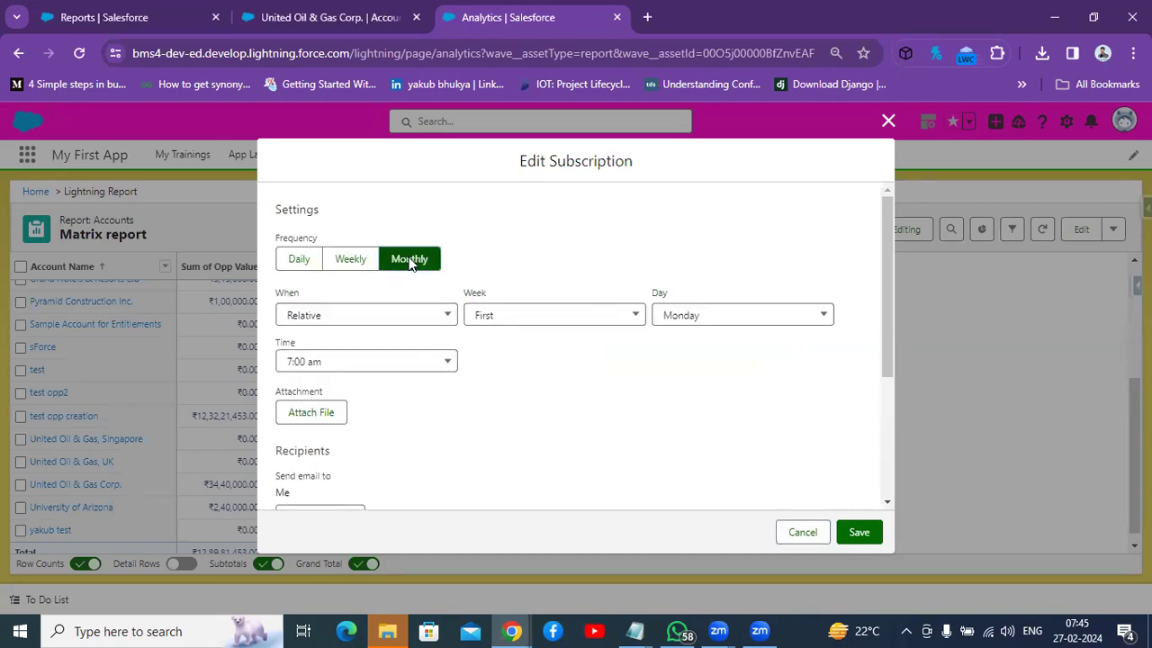
pyautogui.click(353, 260)
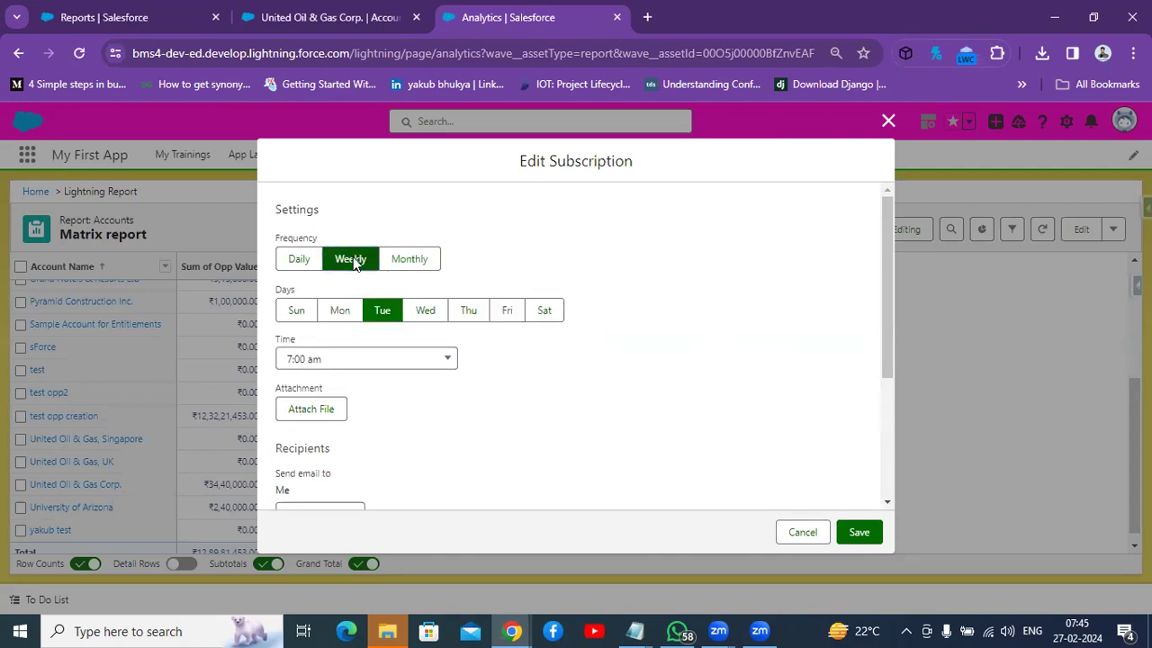
pyautogui.click(305, 318)
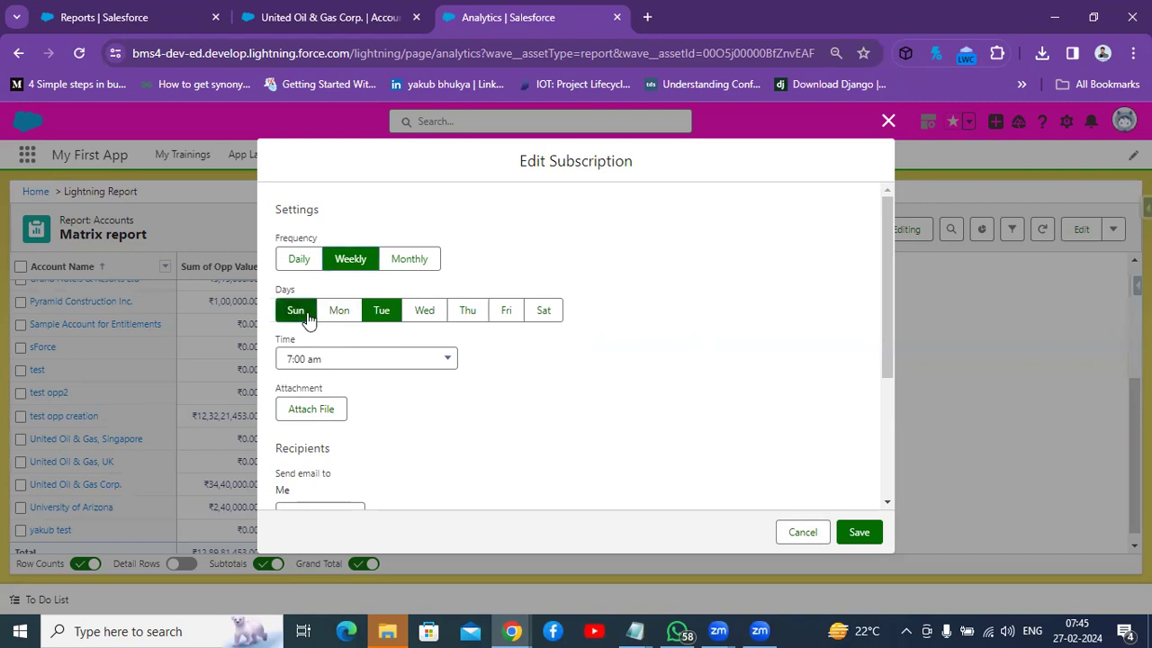
pyautogui.click(373, 317)
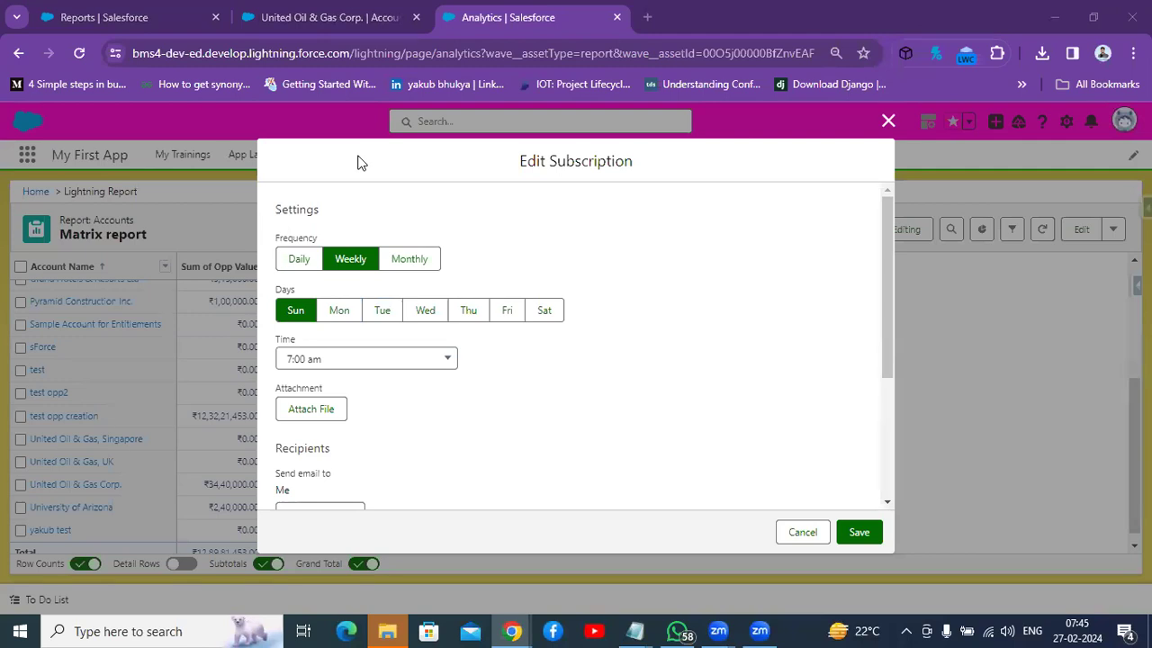
# Attach the report file to the subscription as a Formatted Report in Excel Format .xlsx
pyautogui.moveTo(887, 301); pyautogui.dragTo(899, 355)
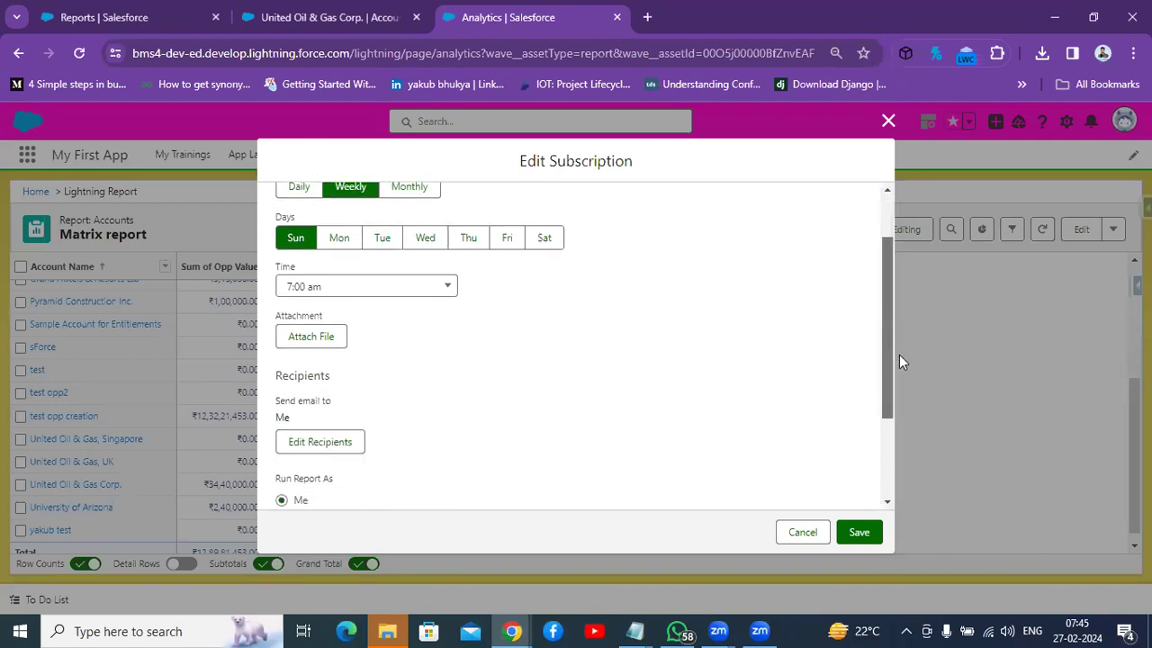
pyautogui.click(310, 312)
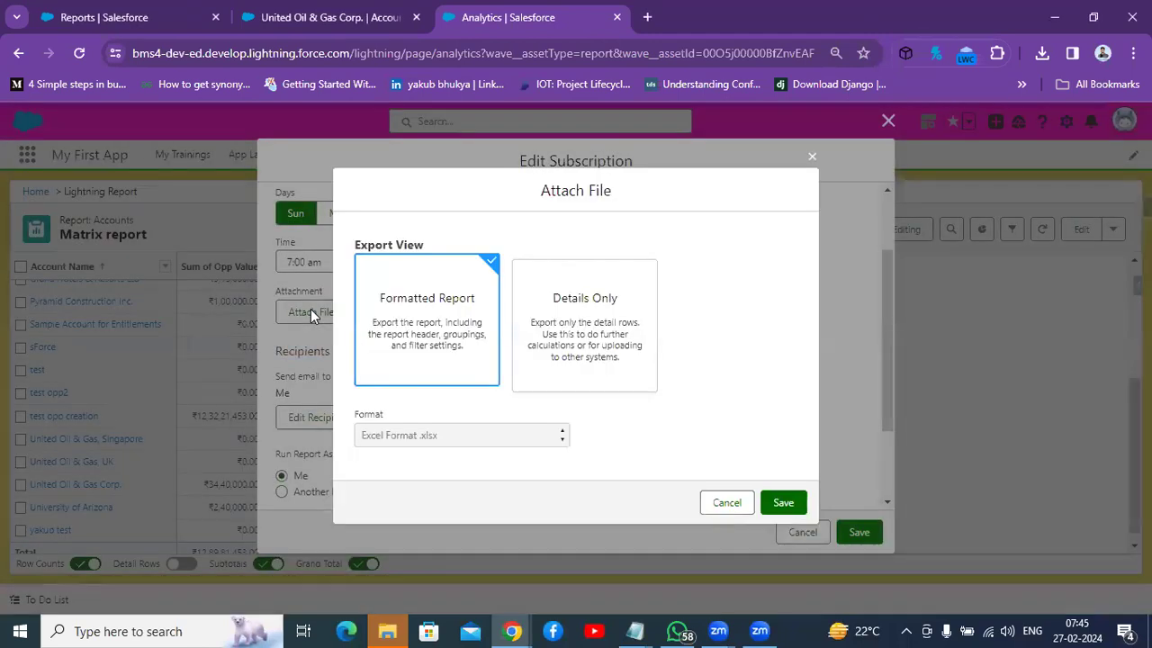
pyautogui.click(596, 345)
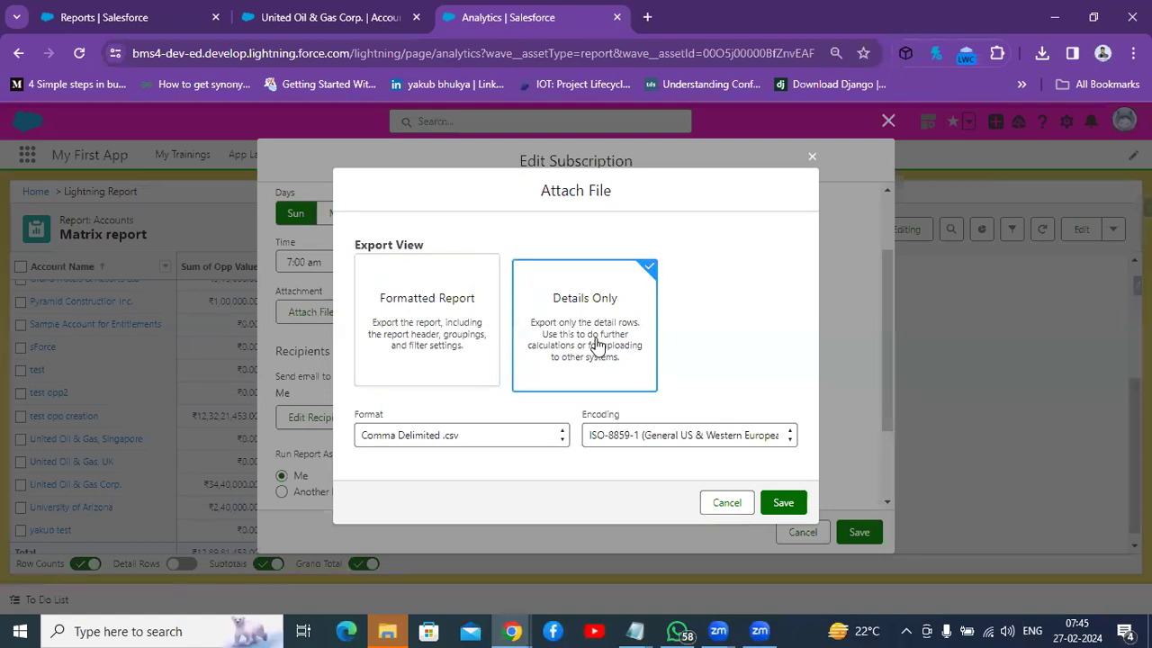
pyautogui.click(444, 317)
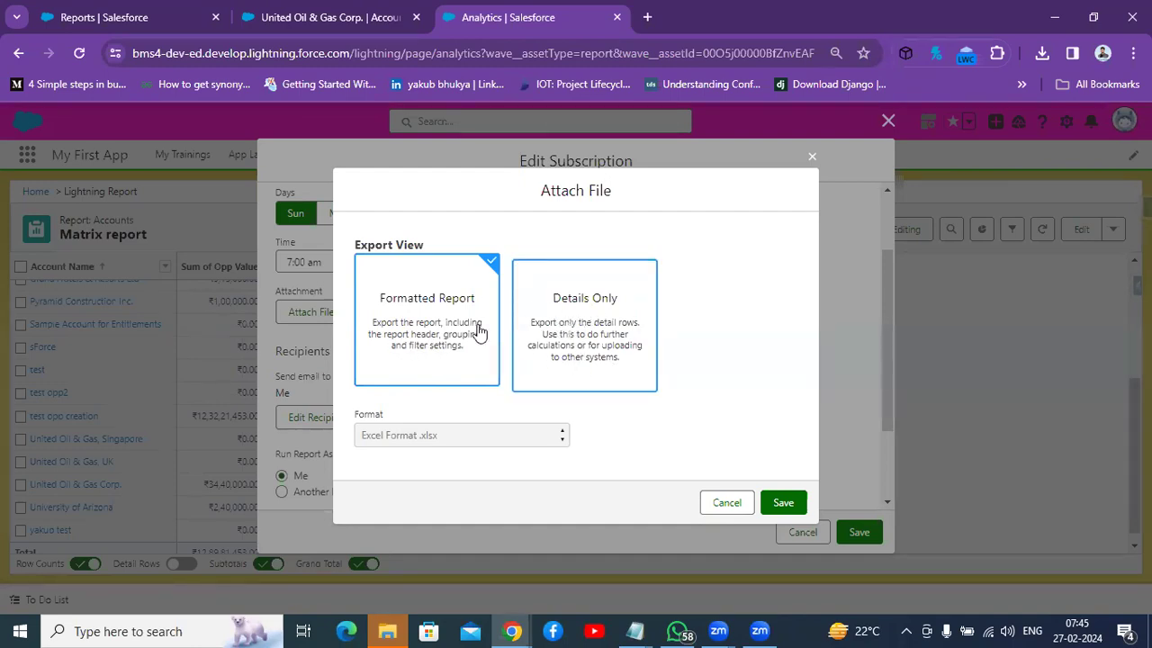
pyautogui.click(783, 502)
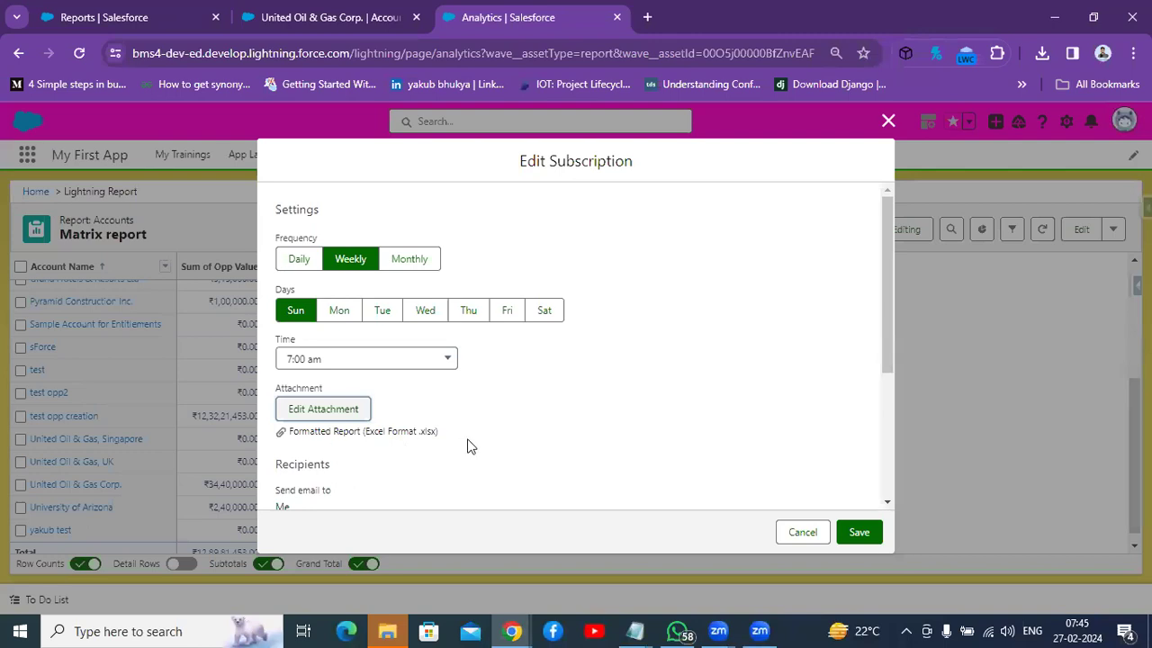
pyautogui.moveTo(884, 322); pyautogui.dragTo(918, 405)
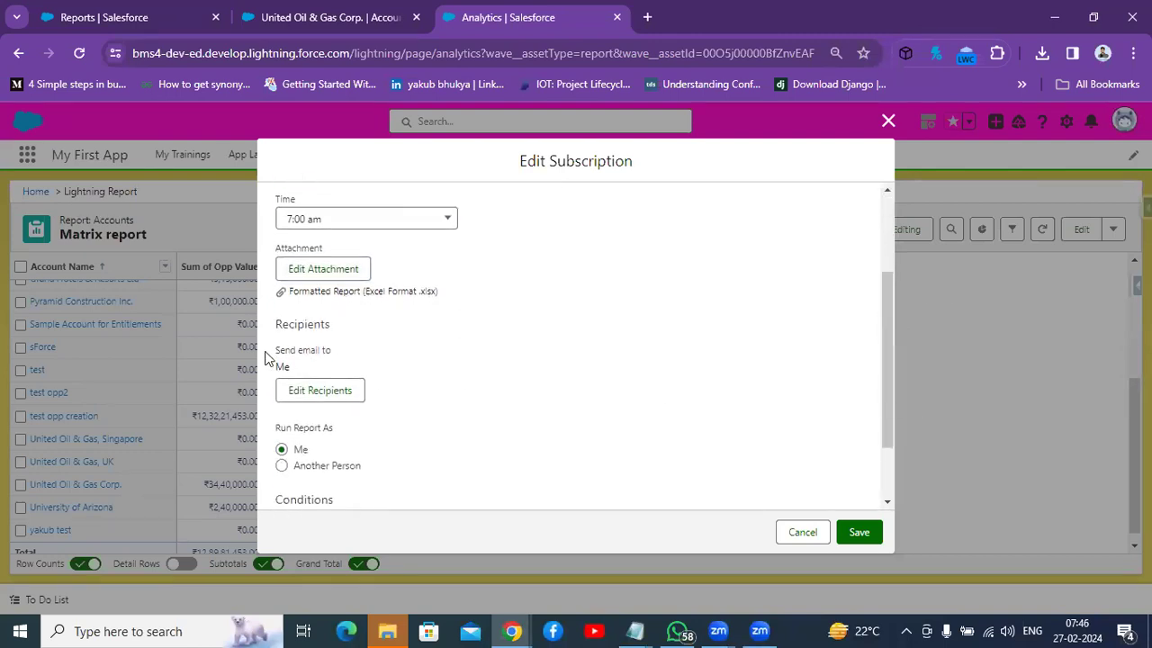
pyautogui.click(351, 394)
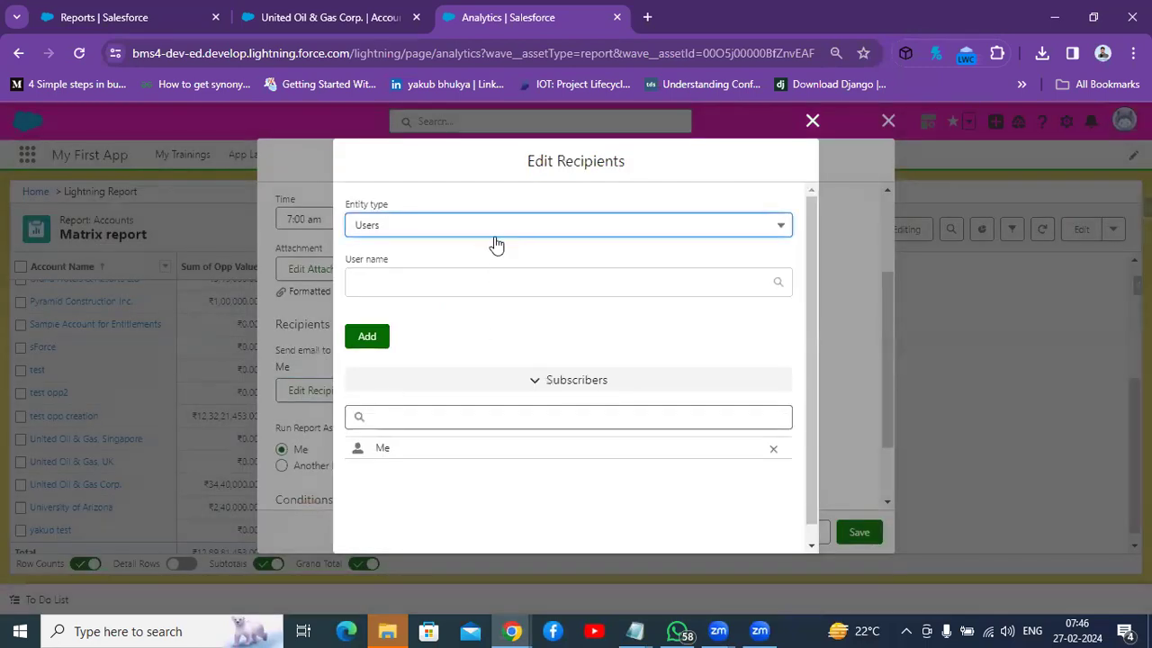
pyautogui.click(496, 234)
pyautogui.click(496, 234)
pyautogui.click(480, 280)
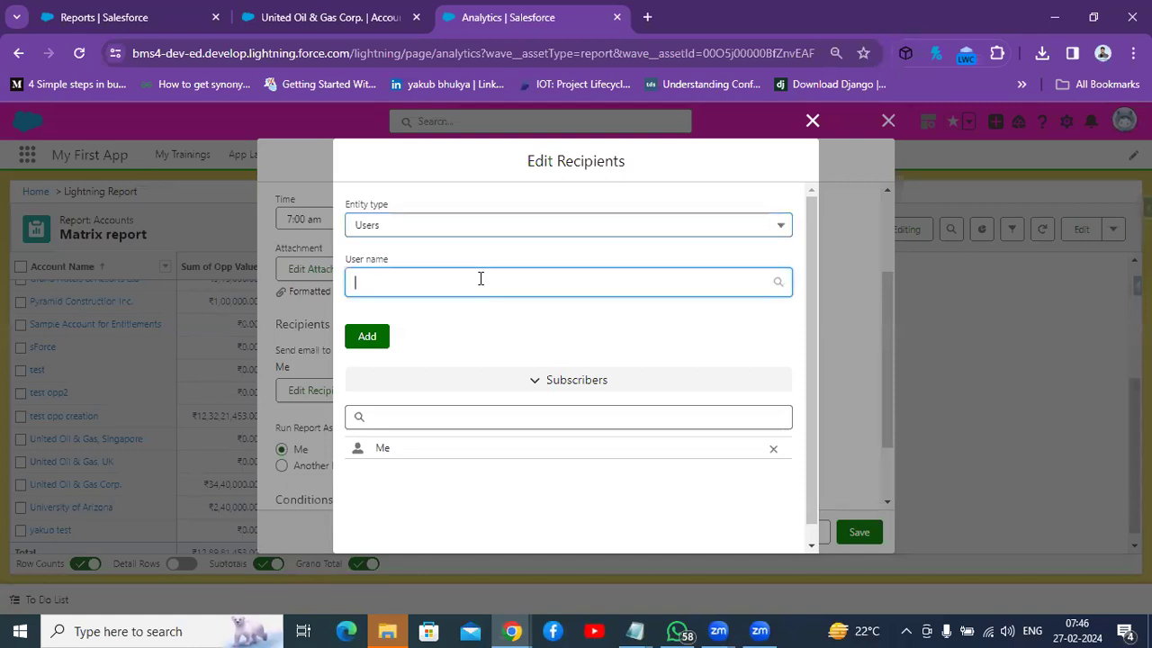
pyautogui.write('pru')
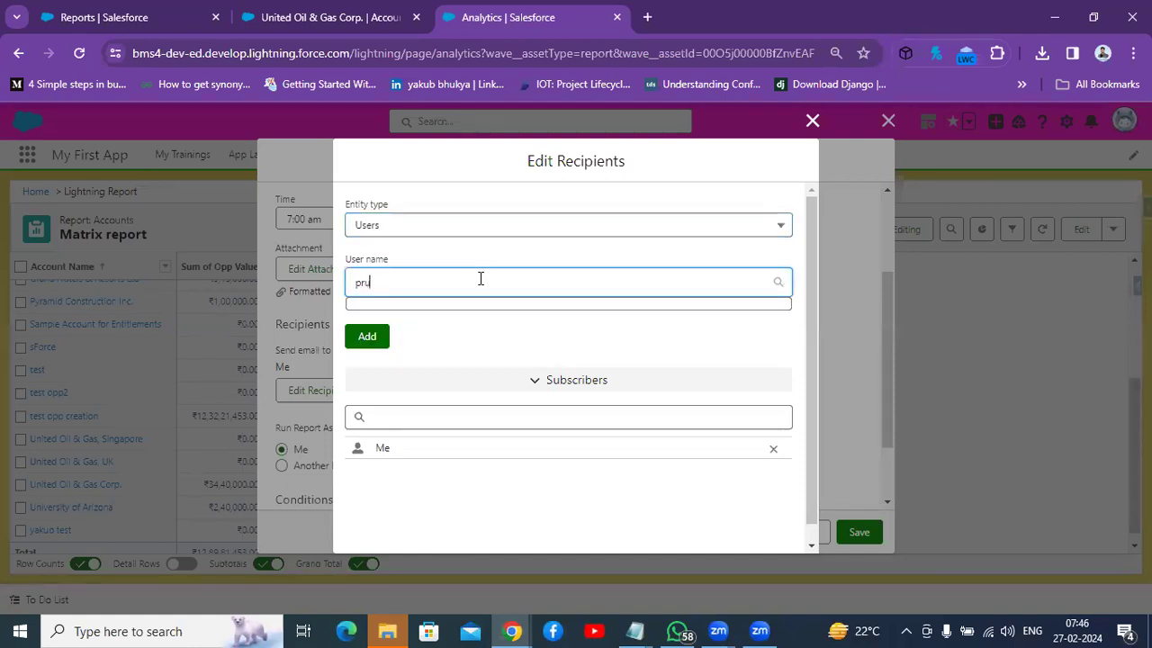
pyautogui.write('d')
pyautogui.press('BackSpace')
pyautogui.press('BackSpace')
pyautogui.press('BackSpace')
pyautogui.press('BackSpace')
pyautogui.write('yaku')
pyautogui.press('BackSpace')
pyautogui.press('BackSpace')
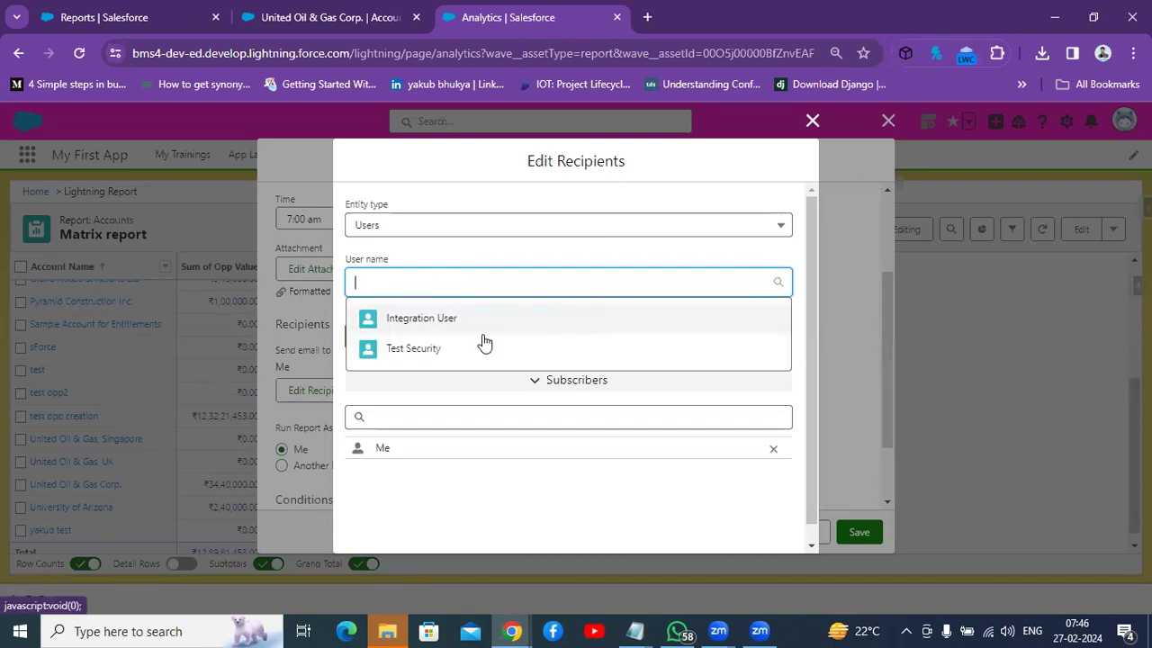
pyautogui.click(476, 351)
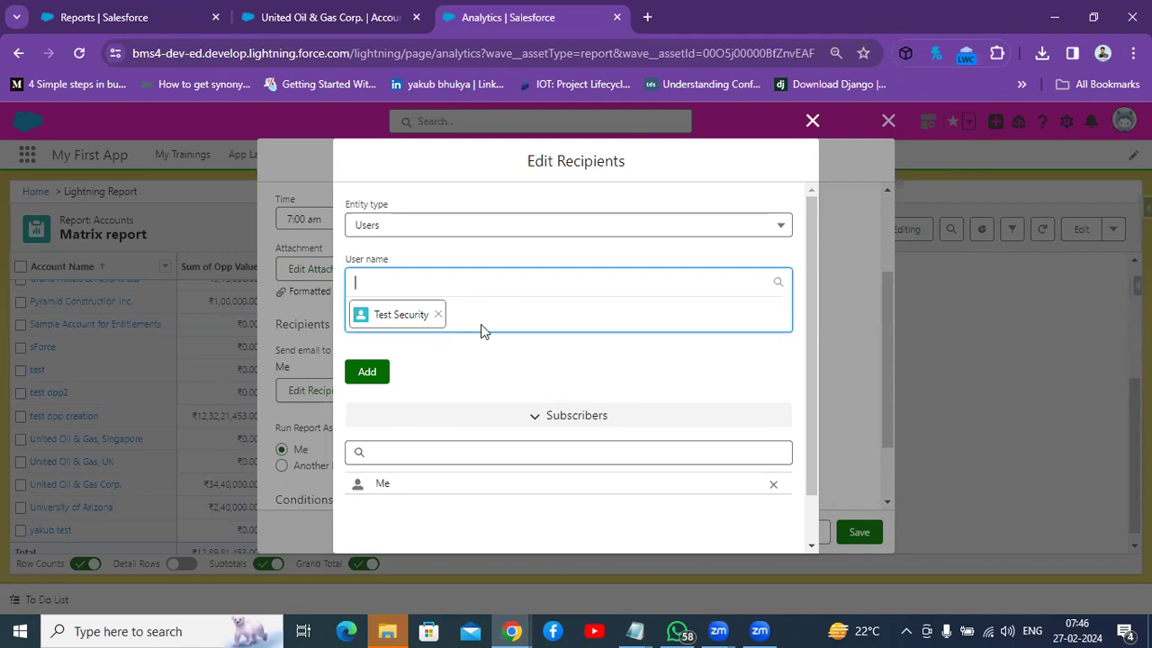
pyautogui.scroll(-1, 813, 342)
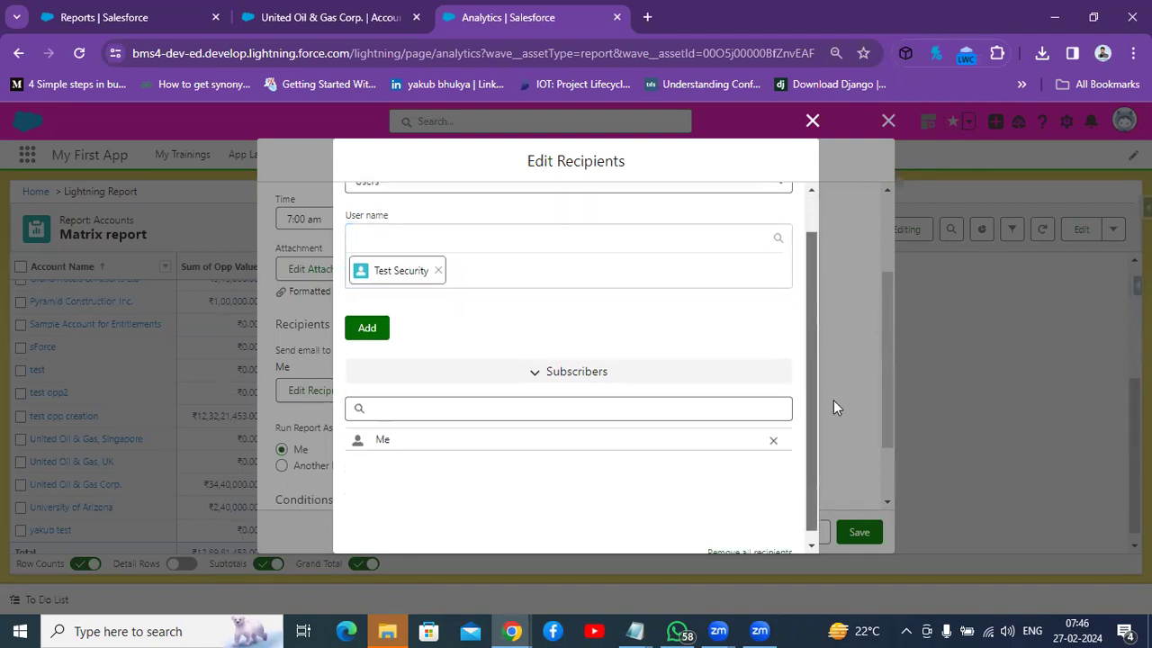
pyautogui.click(541, 394)
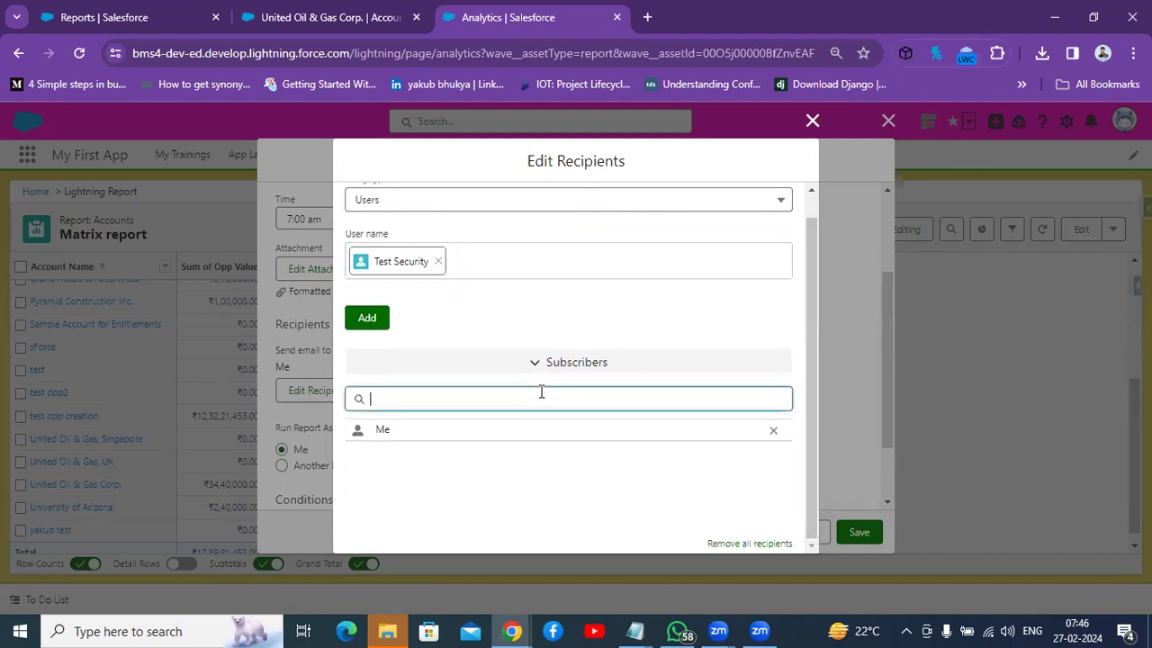
pyautogui.click(474, 434)
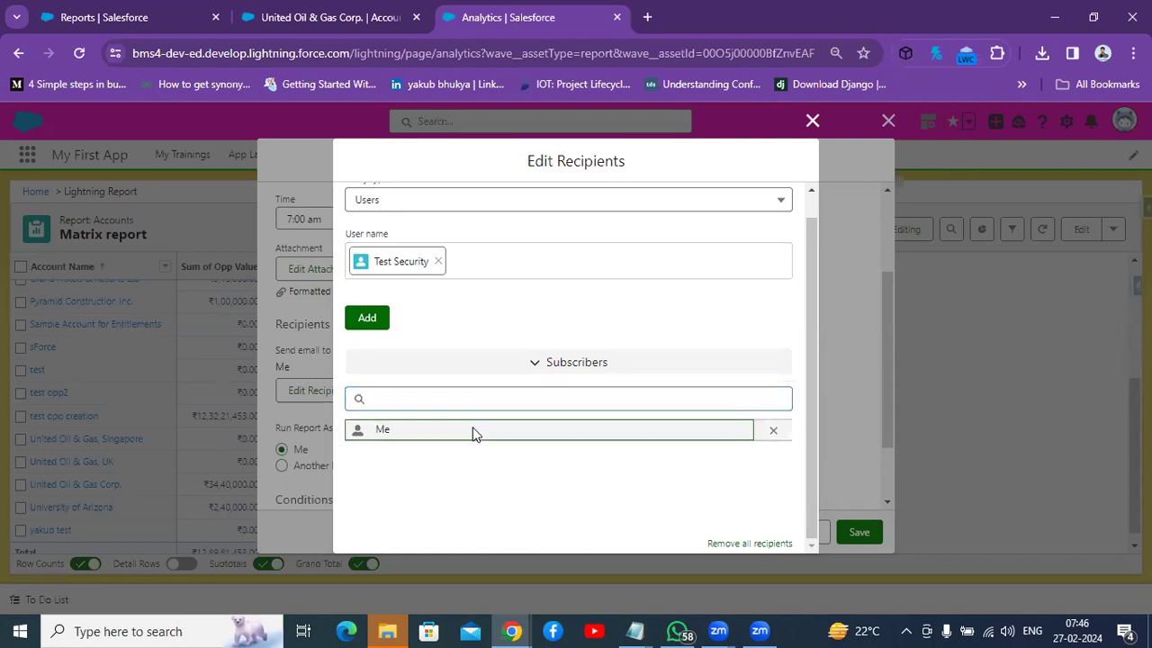
pyautogui.click(813, 427)
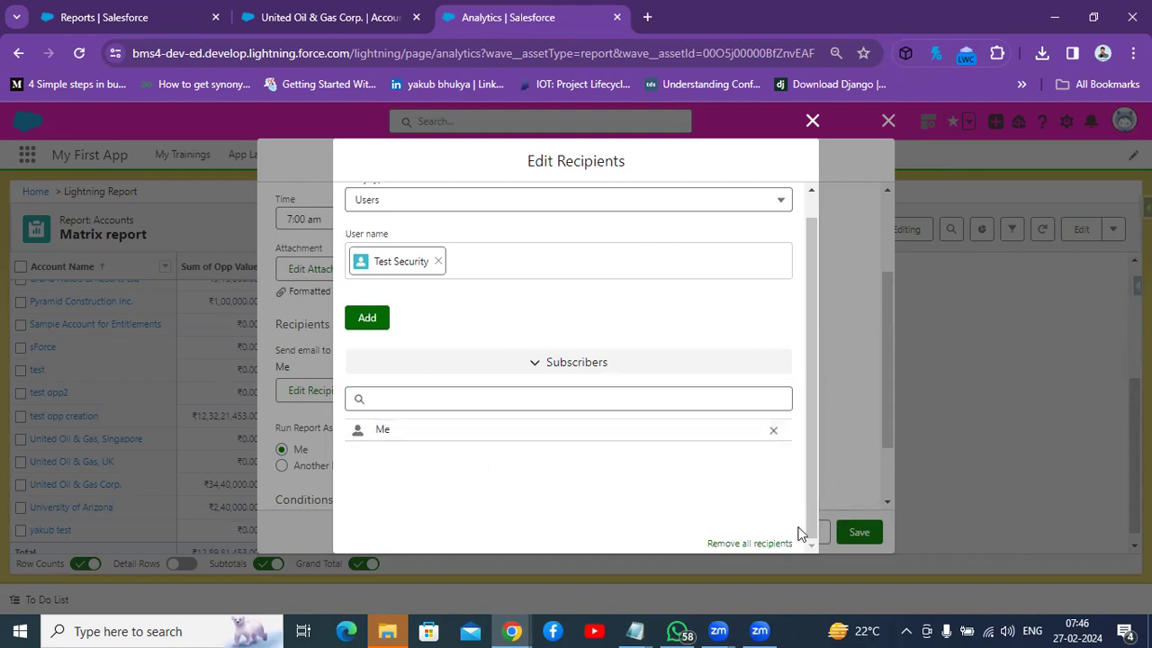
pyautogui.click(812, 121)
# Add a notification condition requiring Sum of Opp Value to equal 100000000, and save the subscription
pyautogui.scroll(-1, 828, 354)
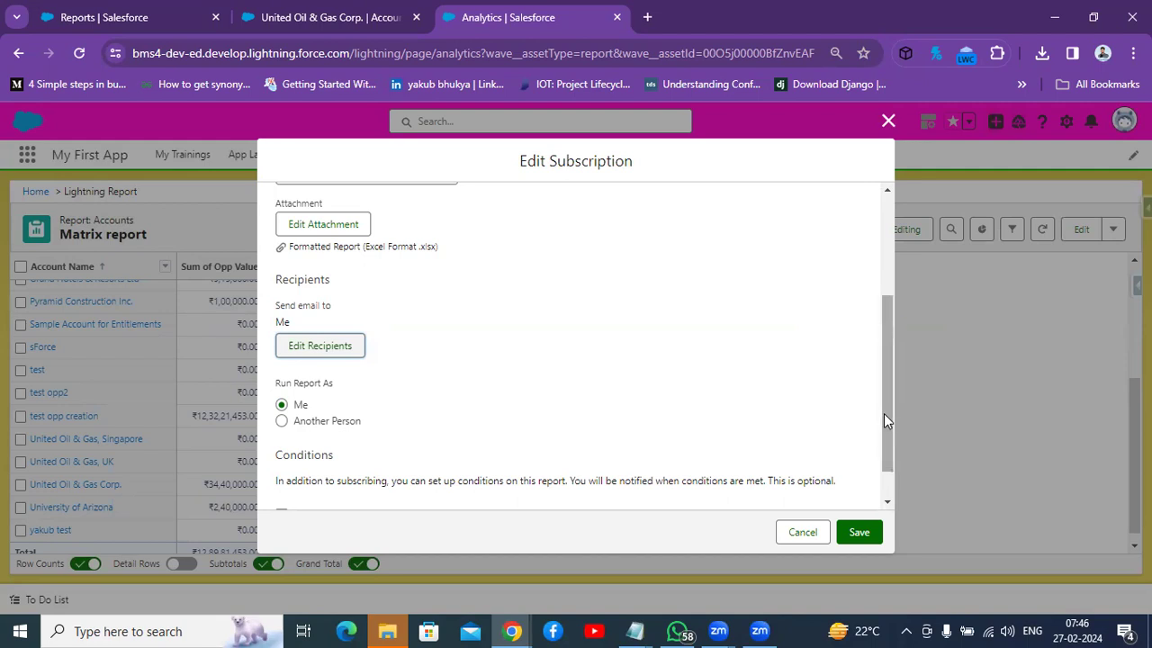
pyautogui.moveTo(884, 413); pyautogui.dragTo(897, 456)
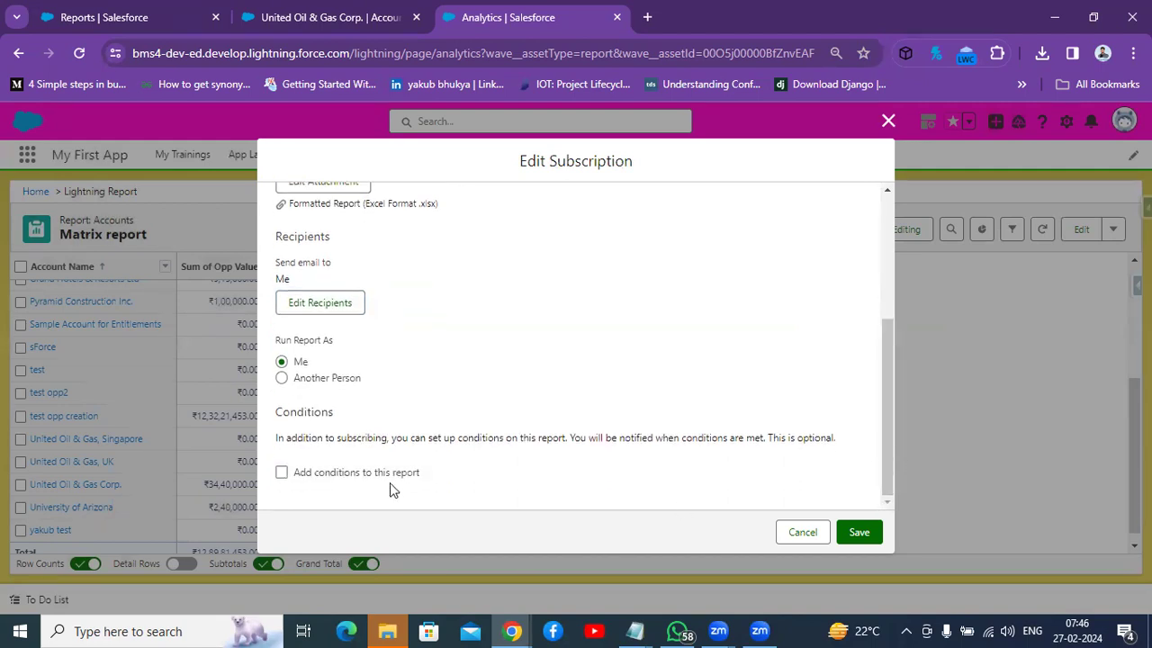
pyautogui.click(281, 474)
pyautogui.moveTo(884, 359); pyautogui.dragTo(899, 430)
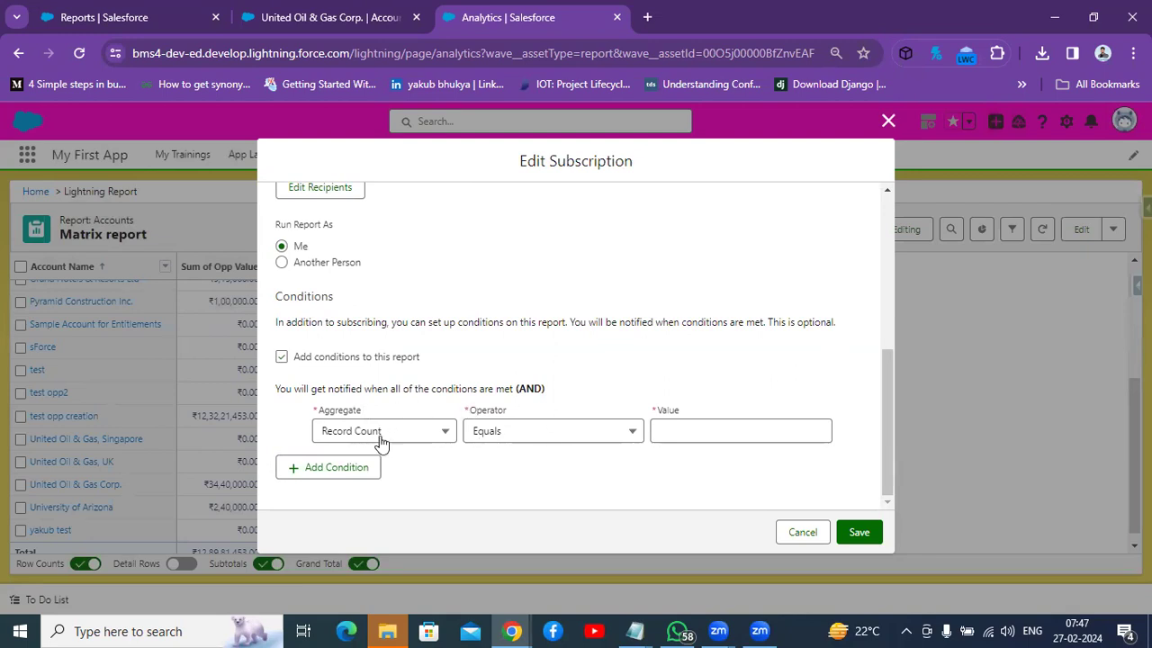
pyautogui.click(436, 438)
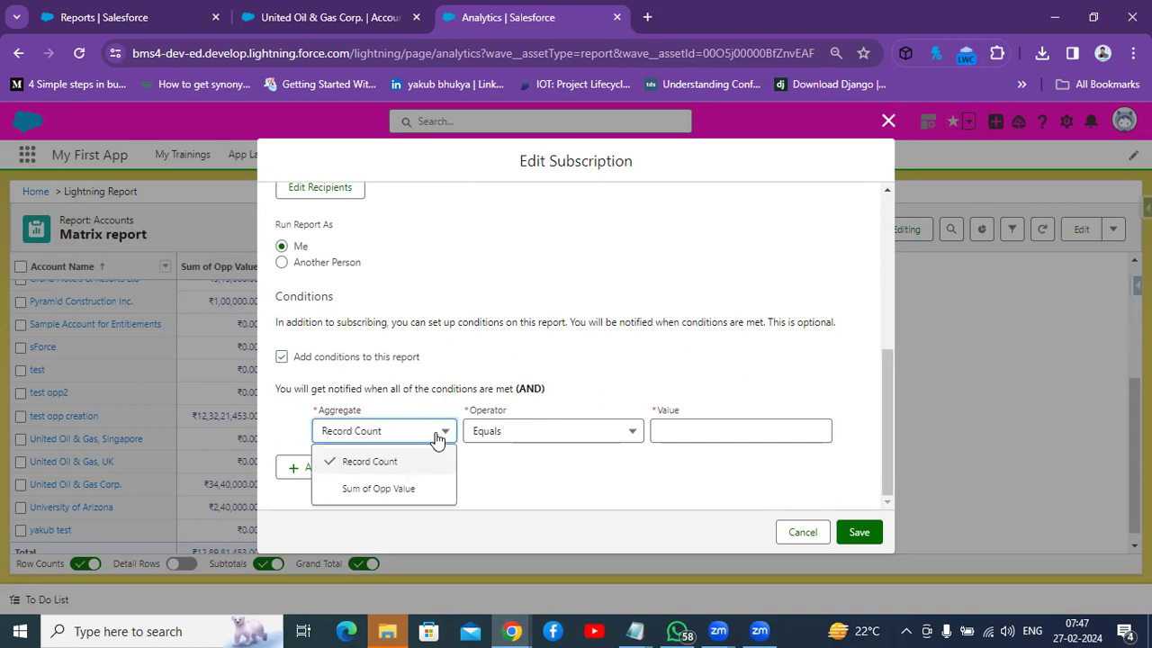
pyautogui.click(418, 490)
pyautogui.click(686, 433)
pyautogui.write('100000000')
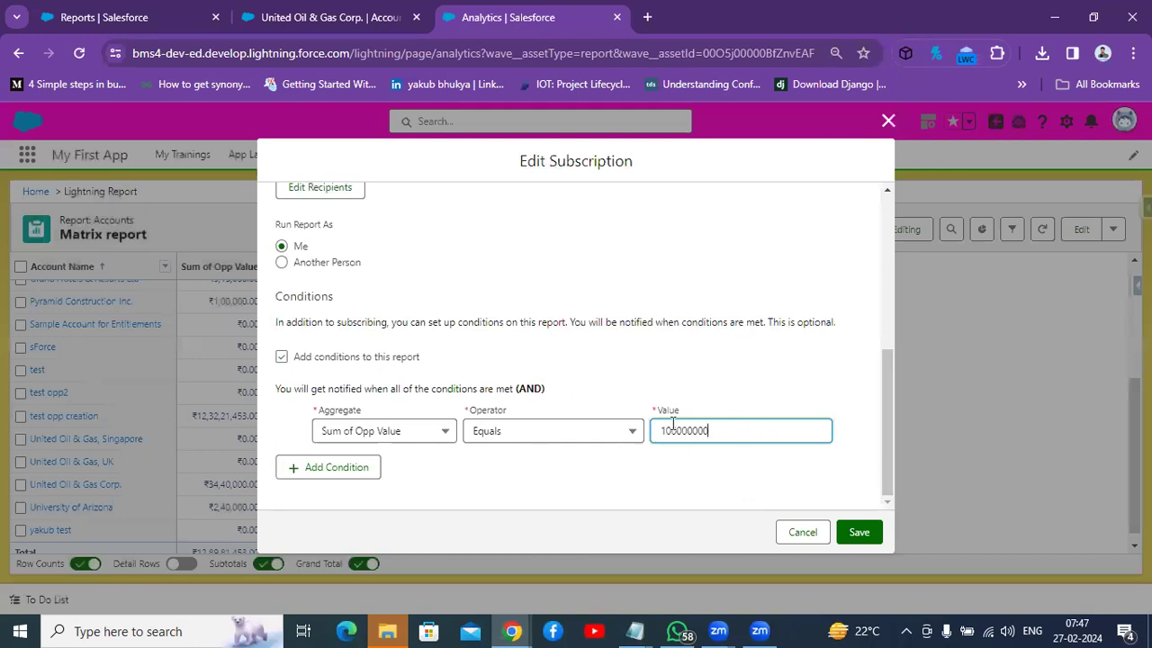
pyautogui.click(858, 533)
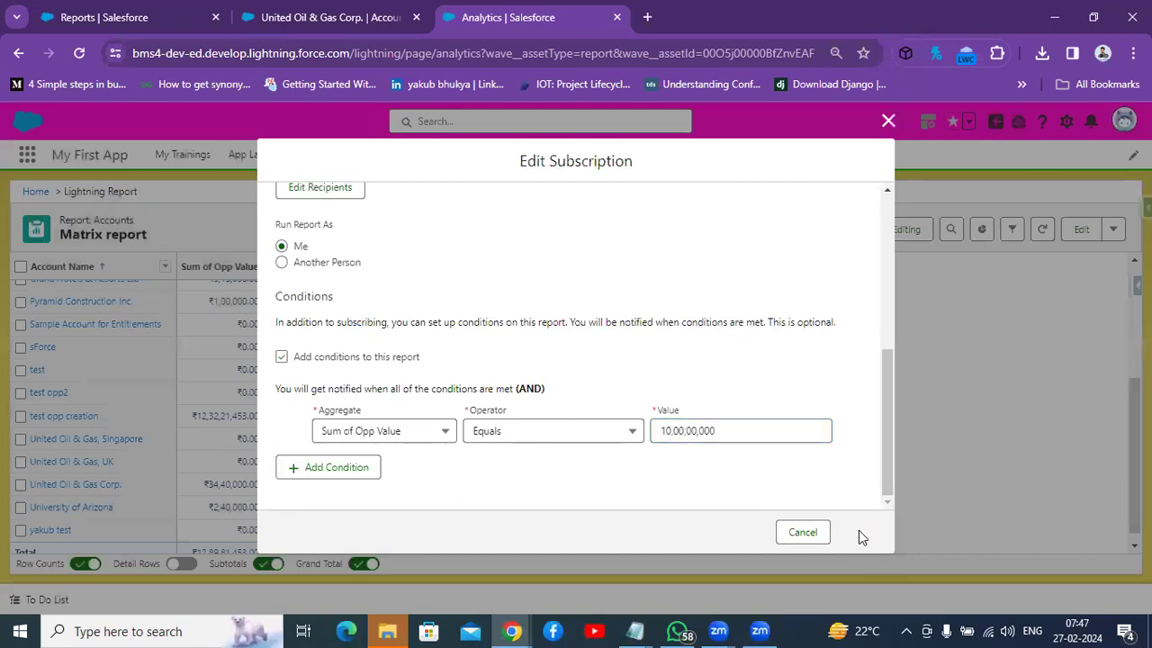